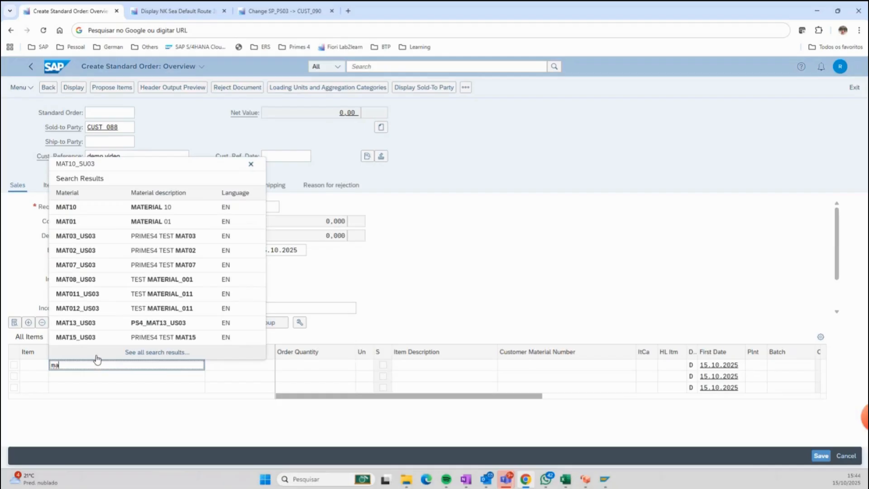
Add material MAT10_SU03 with an order quantity of 1 as the order item and save the standard order.
{"action": "left_click", "coordinate": [101, 160]}
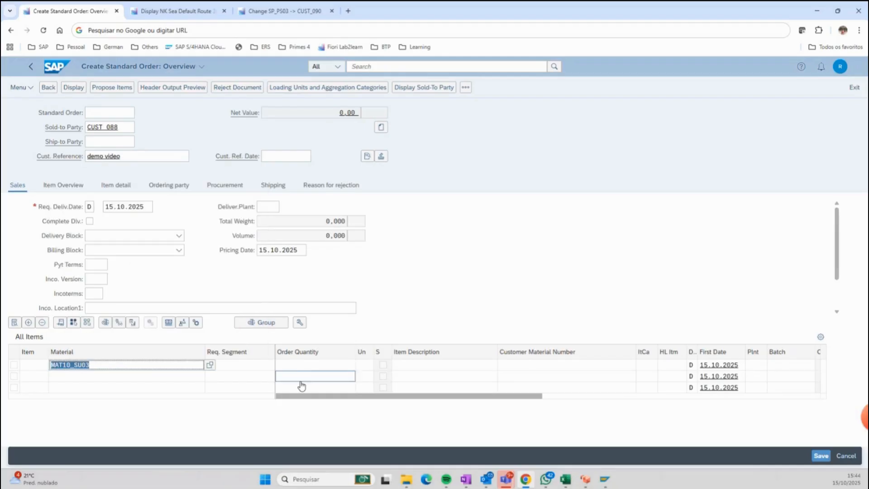
{"action": "left_click", "coordinate": [317, 365]}
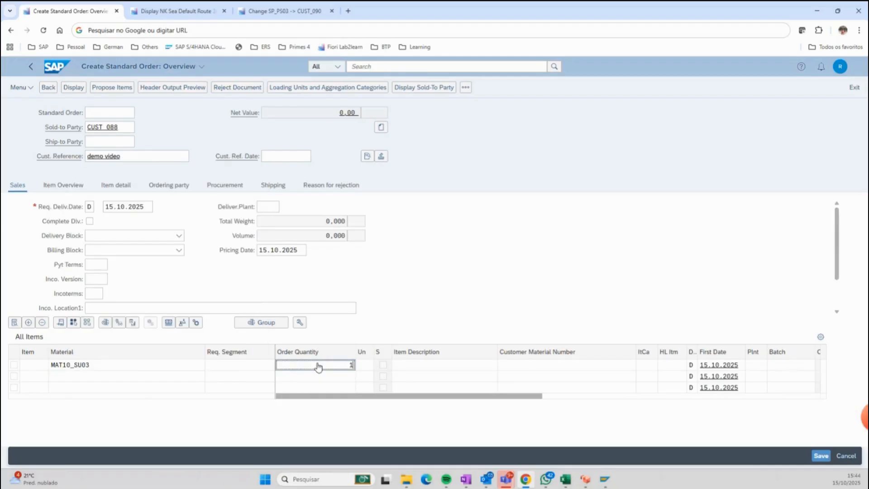
{"action": "key", "text": "Return"}
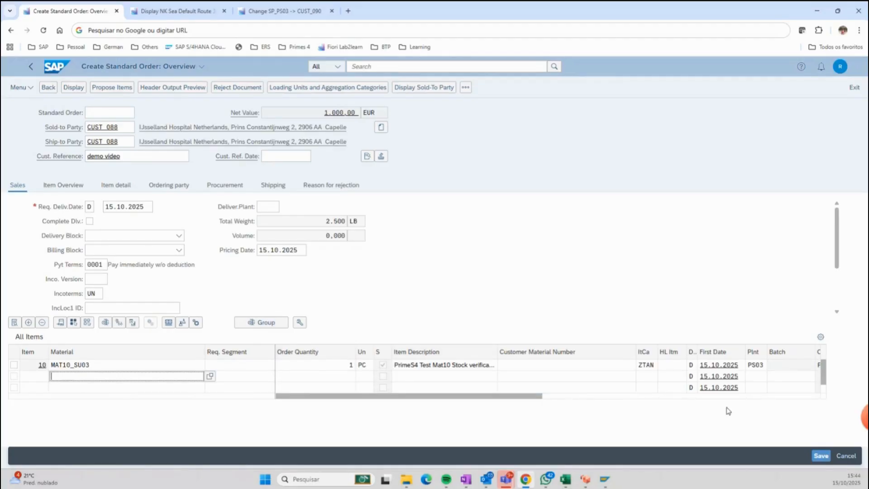
{"action": "left_click", "coordinate": [821, 457]}
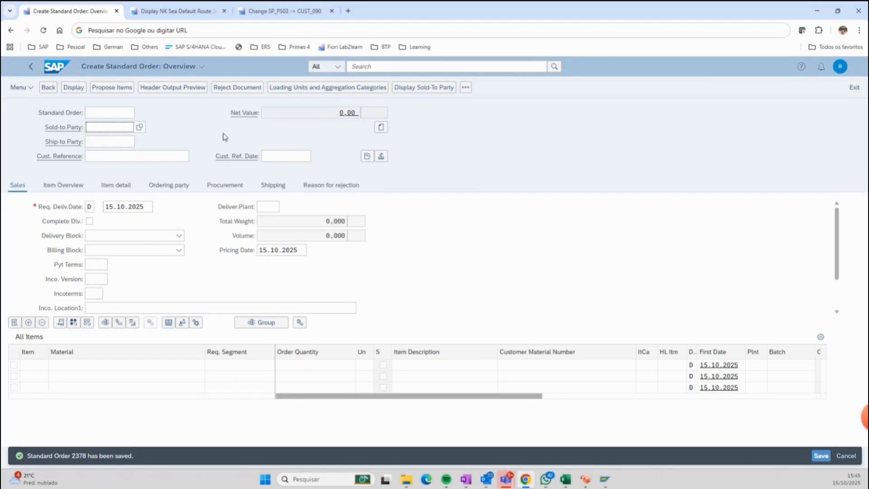
Open the sales order just saved and examine its shipping data, including the item's delivery and loading dates.
{"action": "left_click", "coordinate": [67, 88]}
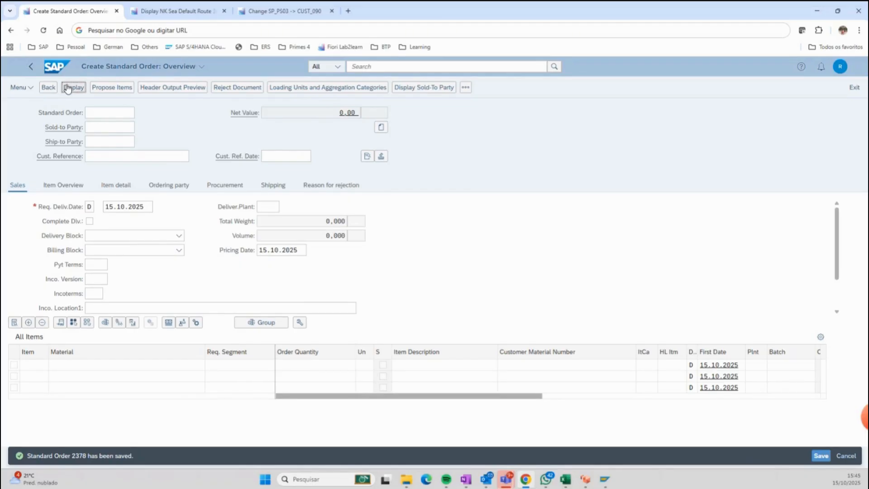
{"action": "left_click", "coordinate": [70, 90]}
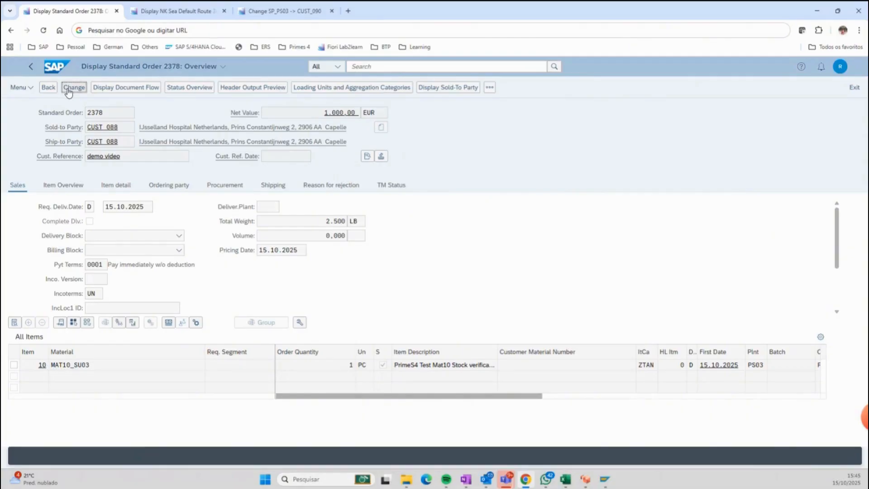
{"action": "left_click", "coordinate": [273, 187]}
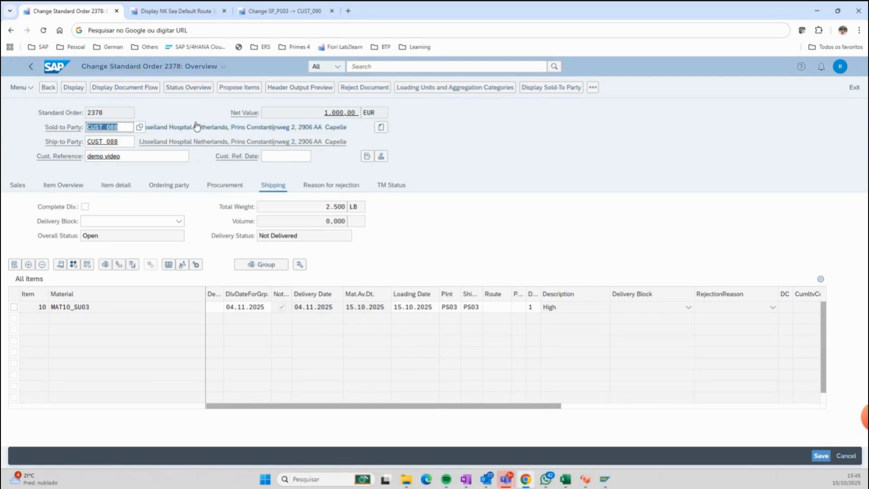
Check the transportation duration in days of the NK Sea default route, then return to the sales order.
{"action": "left_click", "coordinate": [169, 18]}
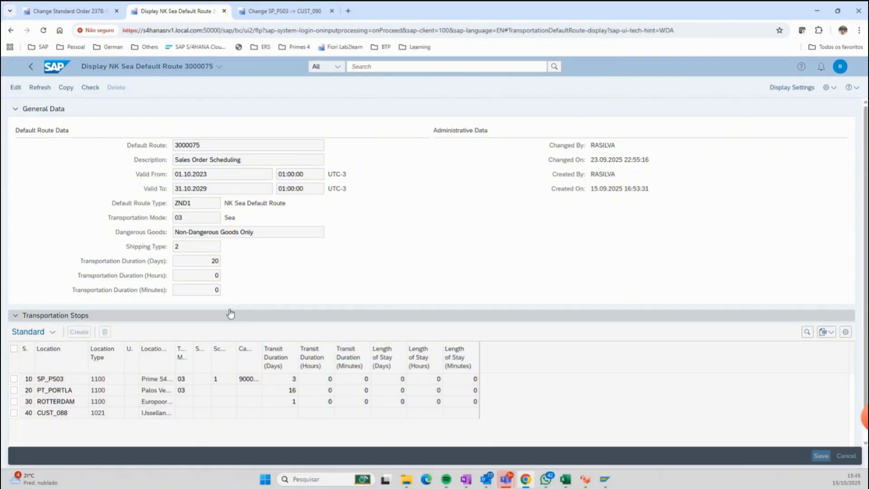
{"action": "left_click_drag", "start_coordinate": [207, 265], "coordinate": [224, 262]}
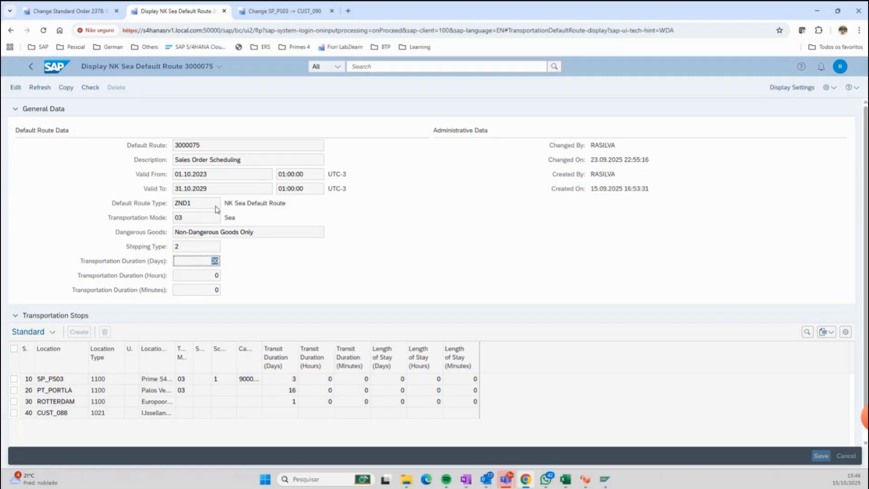
{"action": "left_click", "coordinate": [92, 13]}
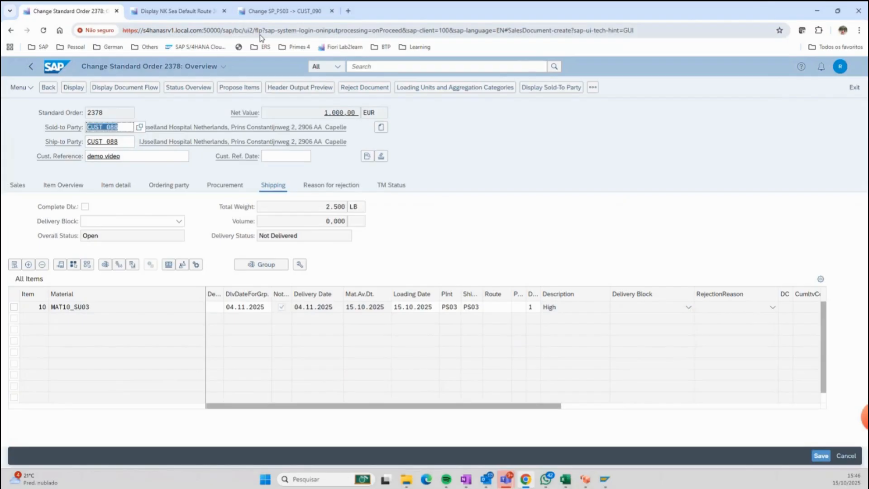
Find the sales order creation app with "create sales order" and start a new standard order using the preset order type.
{"action": "left_click", "coordinate": [366, 67]}
{"action": "type", "text": "ca"}
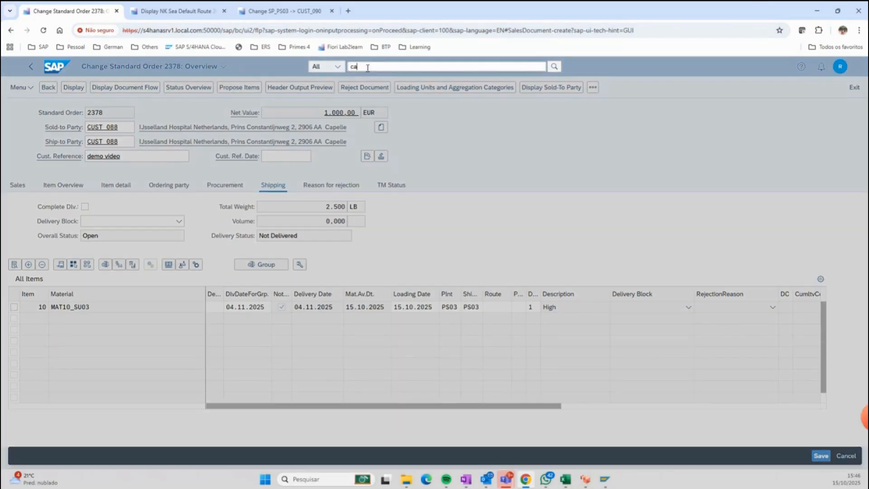
{"action": "type", "text": "eate sales order"}
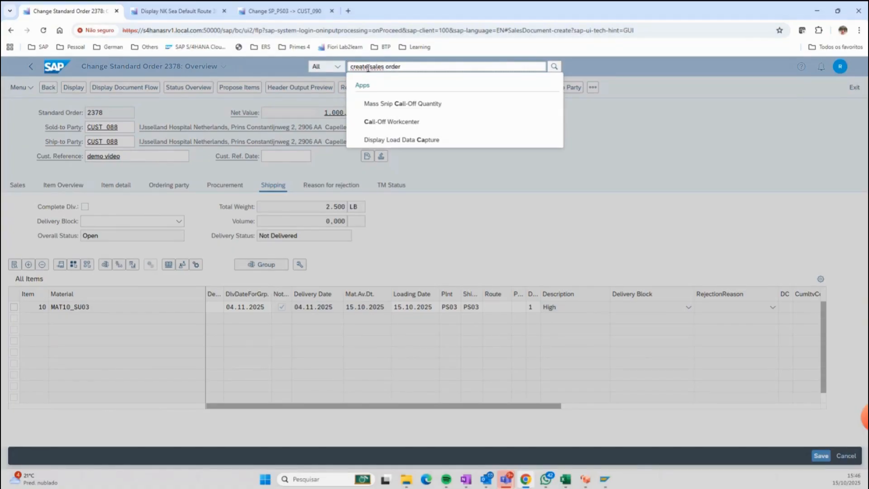
{"action": "left_click", "coordinate": [388, 101]}
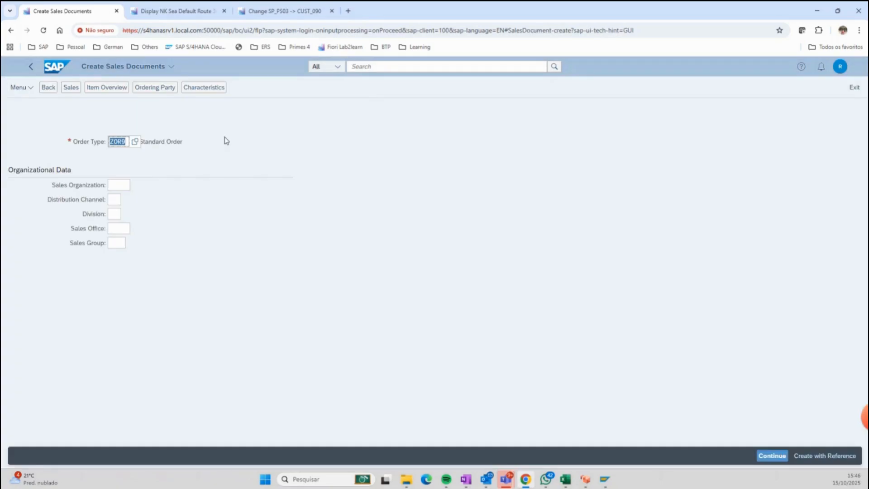
{"action": "left_click", "coordinate": [766, 458]}
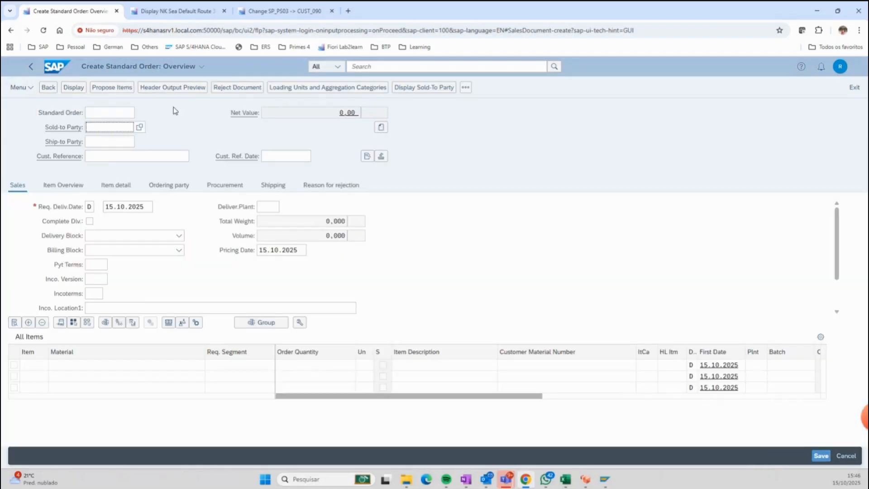
Set the sold-to party to the customer from the SP_PS03 transportation lane and the customer reference to "demo series".
{"action": "left_click", "coordinate": [105, 126]}
{"action": "left_click", "coordinate": [104, 126]}
{"action": "key", "text": "BackSpace"}
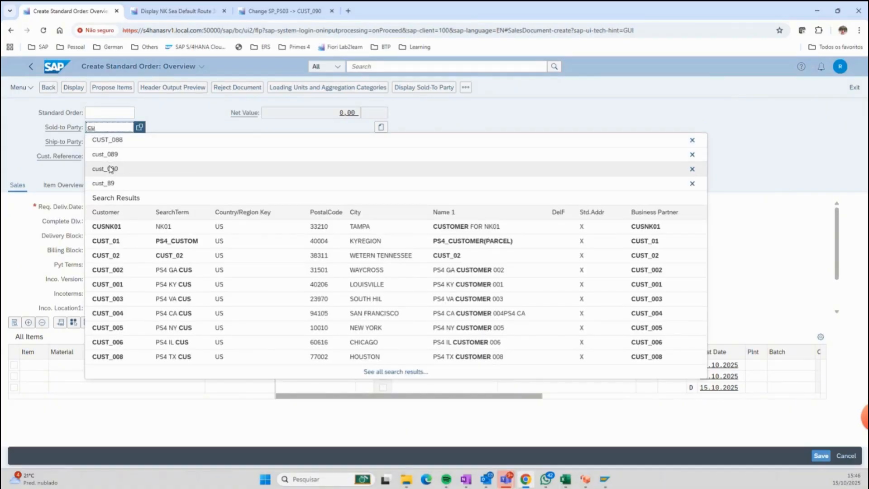
{"action": "left_click", "coordinate": [111, 169]}
{"action": "left_click", "coordinate": [128, 157]}
{"action": "type", "text": "demo"}
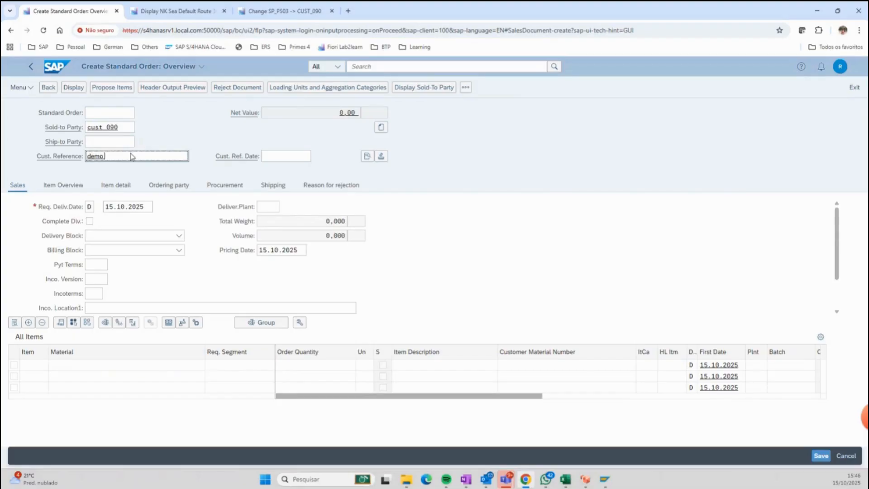
{"action": "type", "text": " series"}
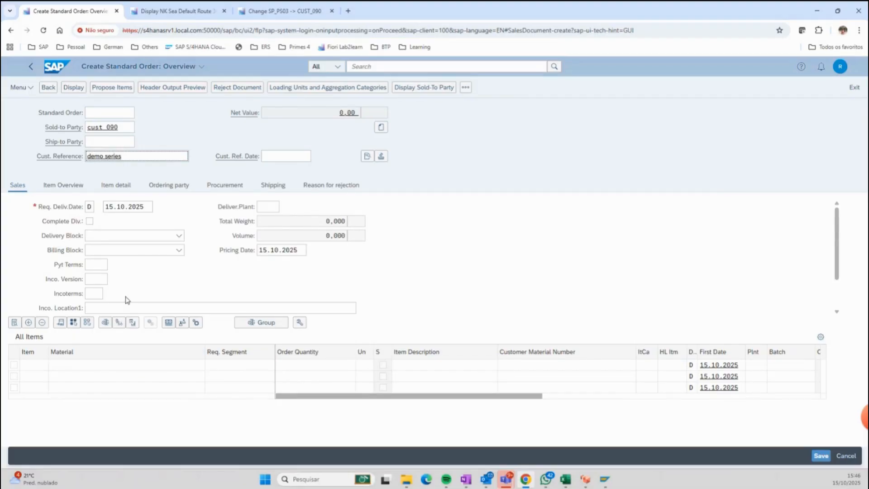
Enter one unit of material MAT10_SU03 in the first item line and save the second standard order.
{"action": "left_click", "coordinate": [99, 368]}
{"action": "type", "text": "mate"}
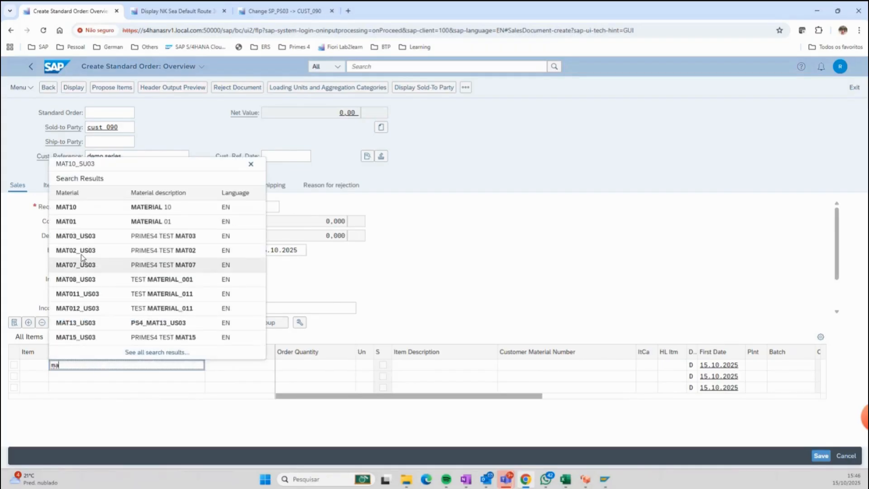
{"action": "left_click", "coordinate": [94, 164]}
{"action": "left_click", "coordinate": [332, 369]}
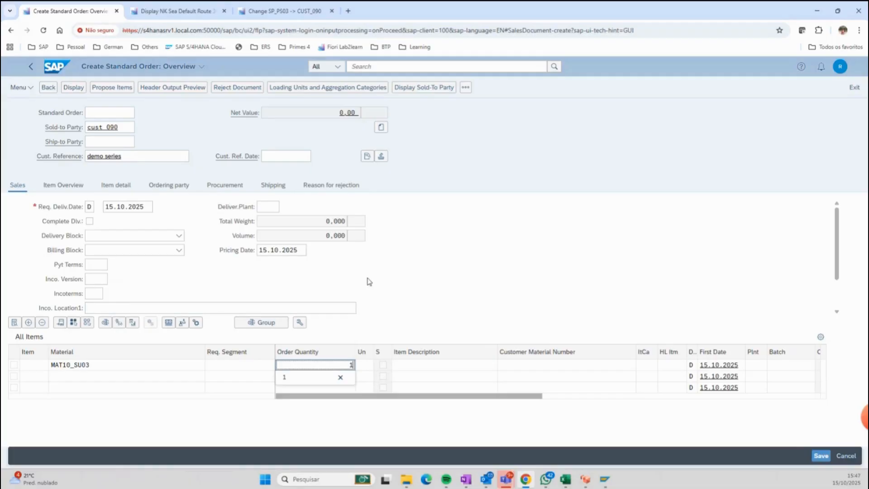
{"action": "left_click", "coordinate": [823, 456]}
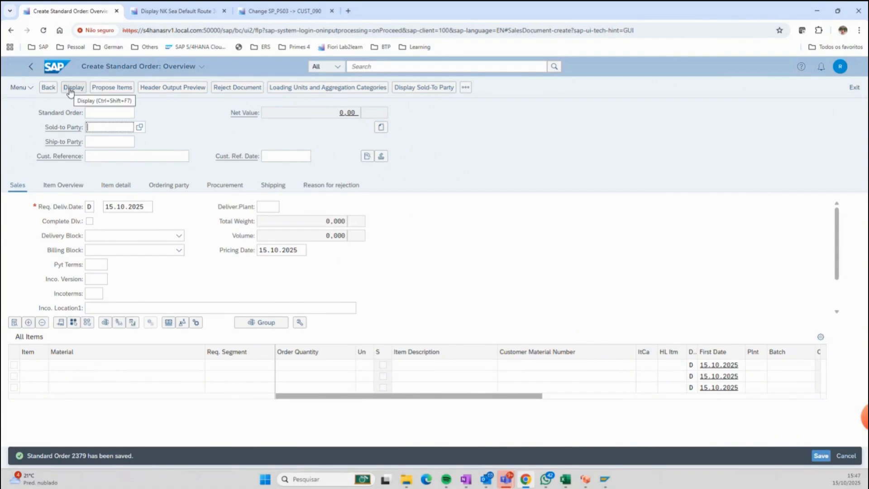
Display the new order's shipping dates and compare them with the transport duration of the SP_PS03 transportation lane.
{"action": "left_click", "coordinate": [70, 90]}
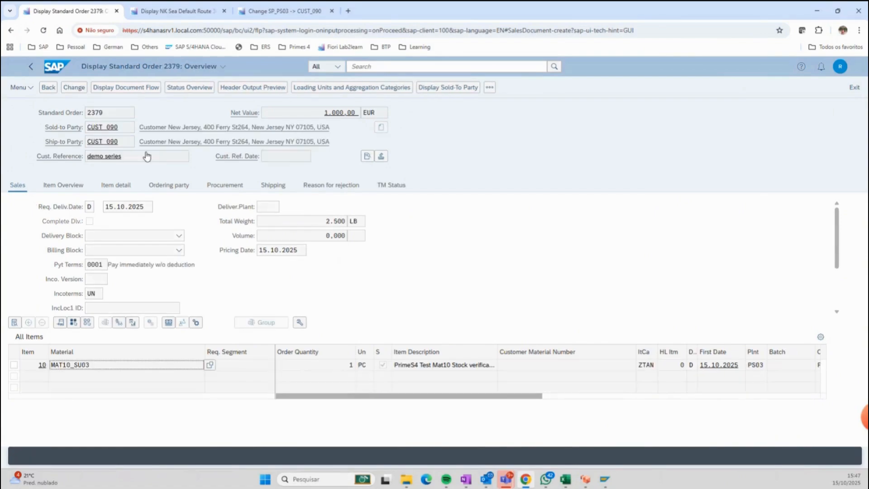
{"action": "left_click", "coordinate": [280, 186]}
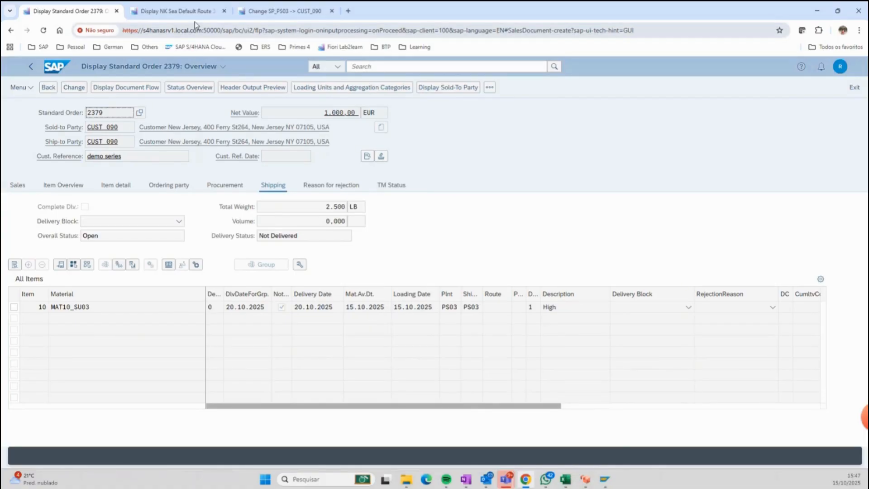
{"action": "left_click", "coordinate": [272, 11]}
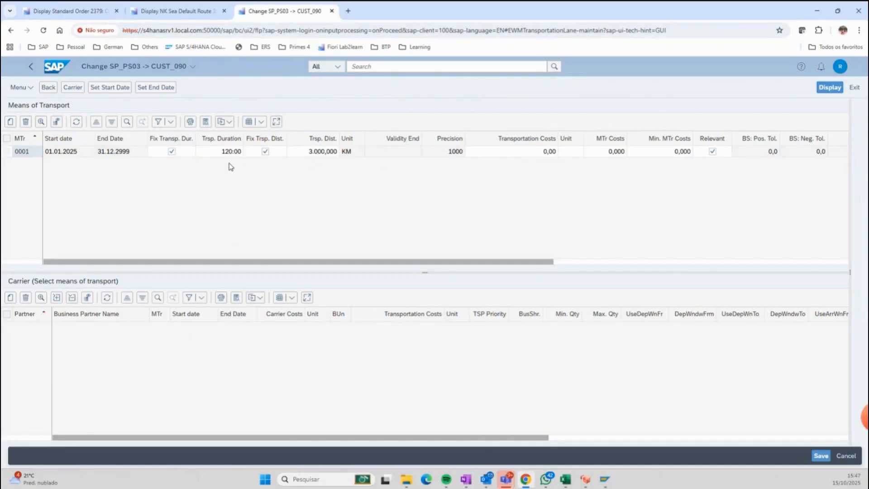
{"action": "left_click", "coordinate": [96, 17]}
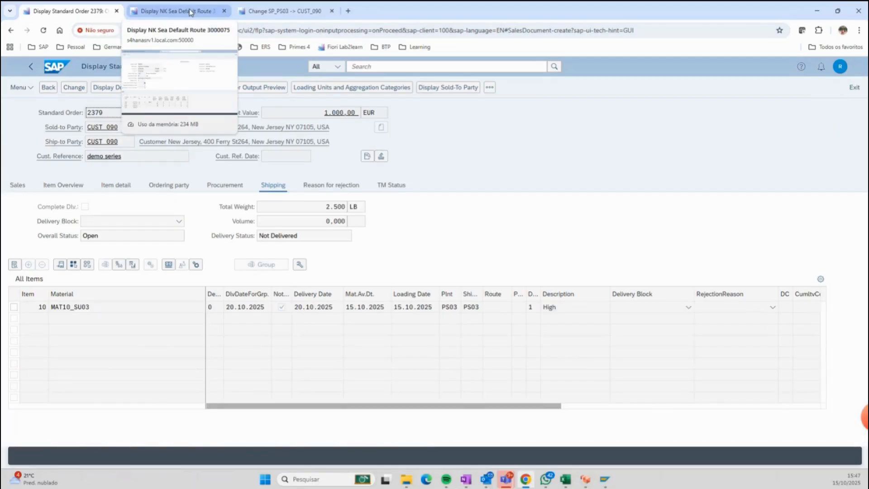
Try to open the sales order creation app by searching for va01.
{"action": "left_click", "coordinate": [392, 67]}
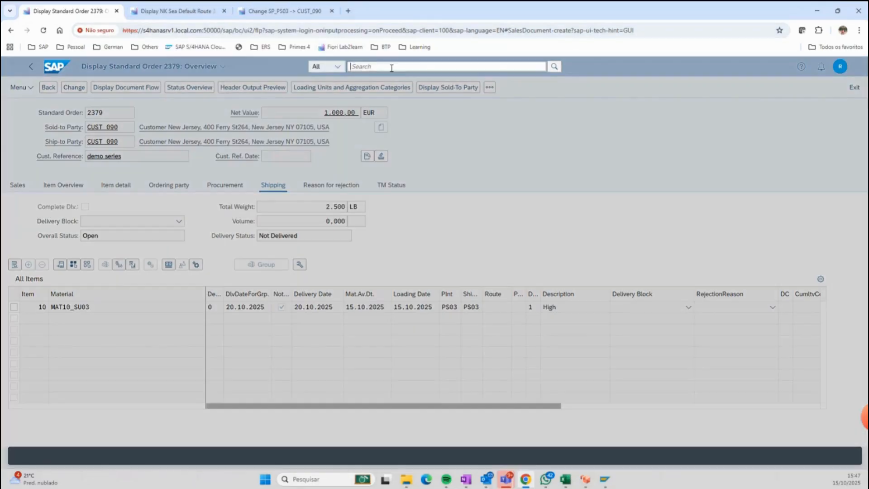
{"action": "type", "text": "va01"}
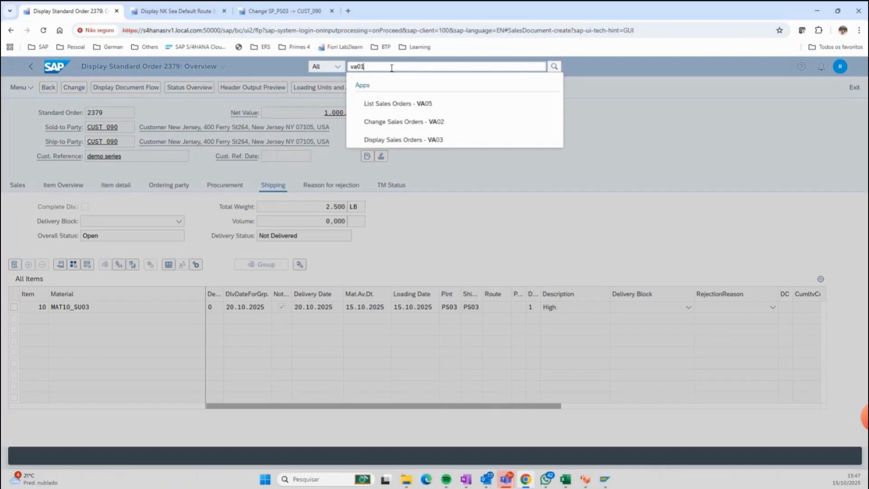
{"action": "left_click", "coordinate": [404, 103]}
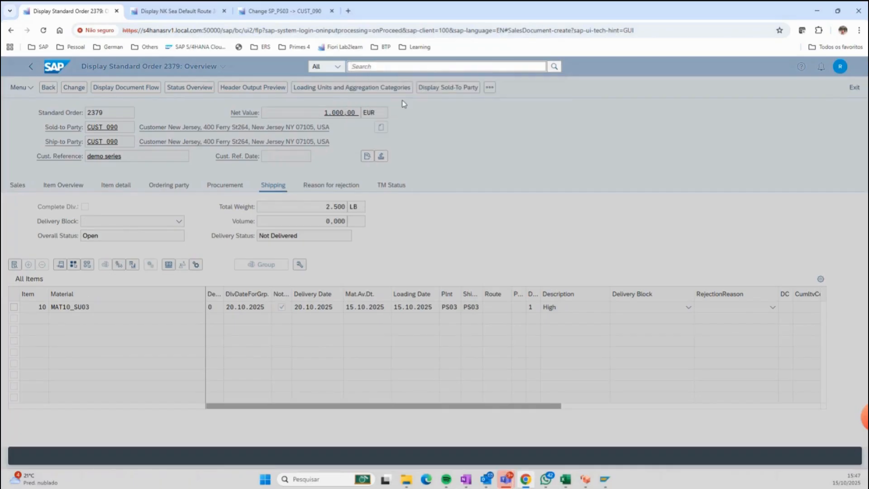
Search for va01 and start another standard order with the preset order type.
{"action": "left_click", "coordinate": [371, 64]}
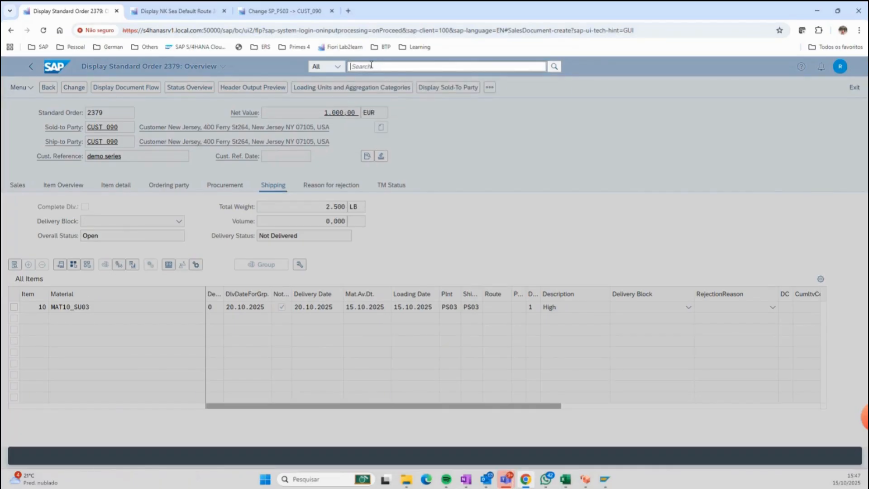
{"action": "type", "text": "va01"}
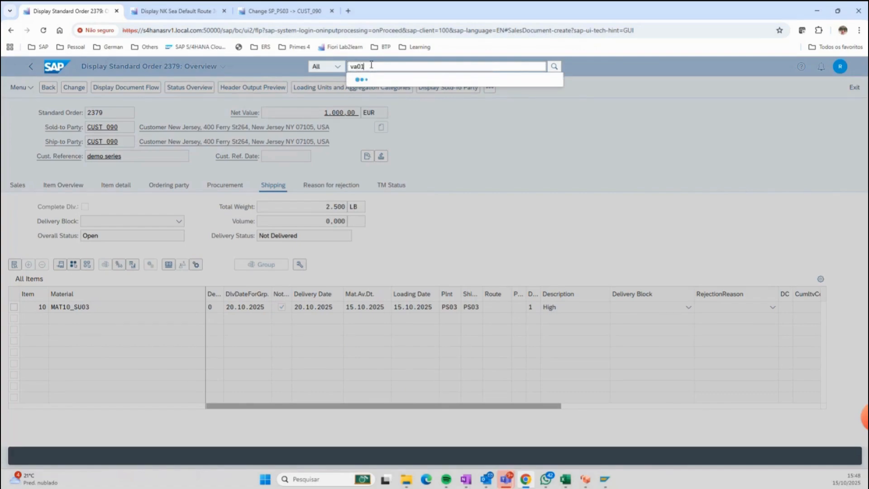
{"action": "left_click", "coordinate": [394, 102]}
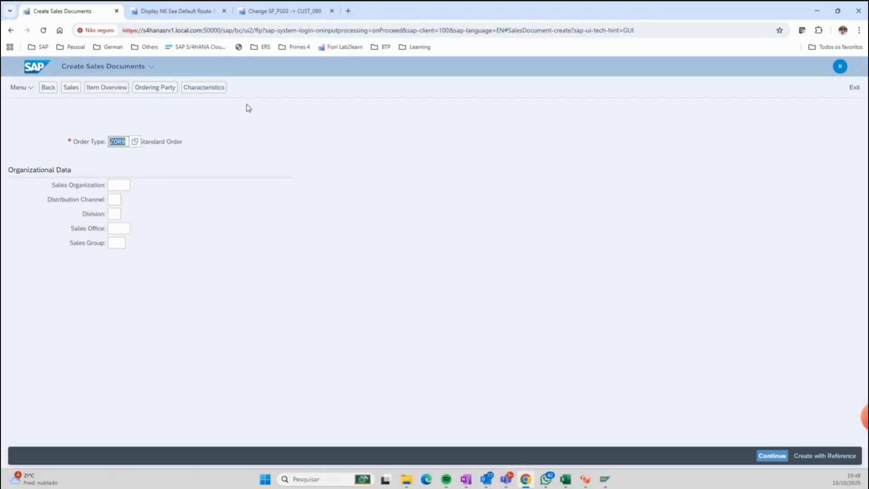
{"action": "key", "text": "Return"}
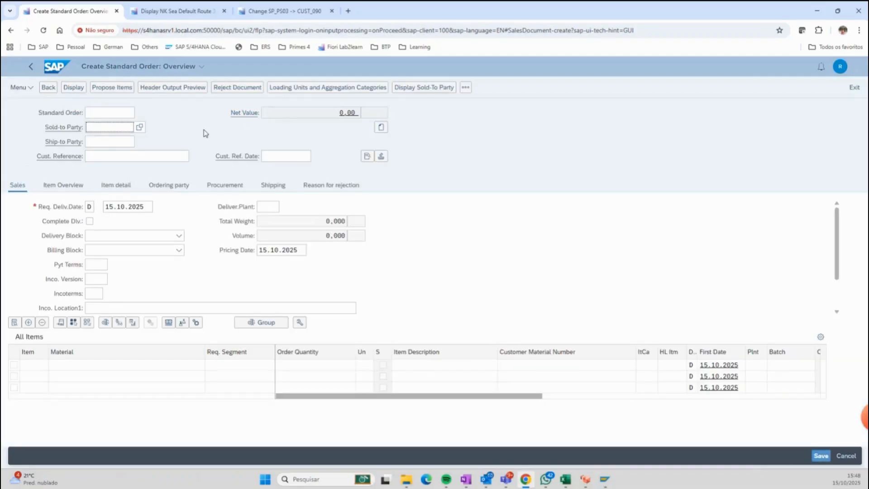
Enter the third customer's number as the sold-to party of the new standard order.
{"action": "type", "text": "cust"}
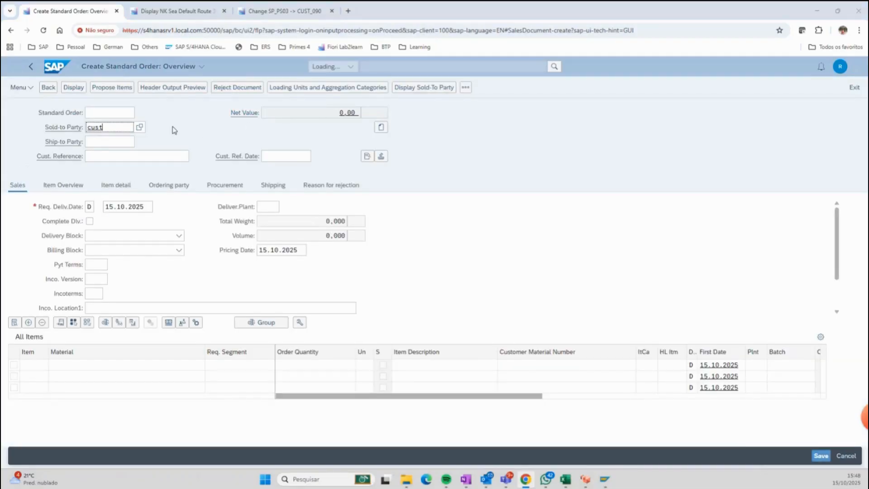
{"action": "key", "text": "alt+Tab"}
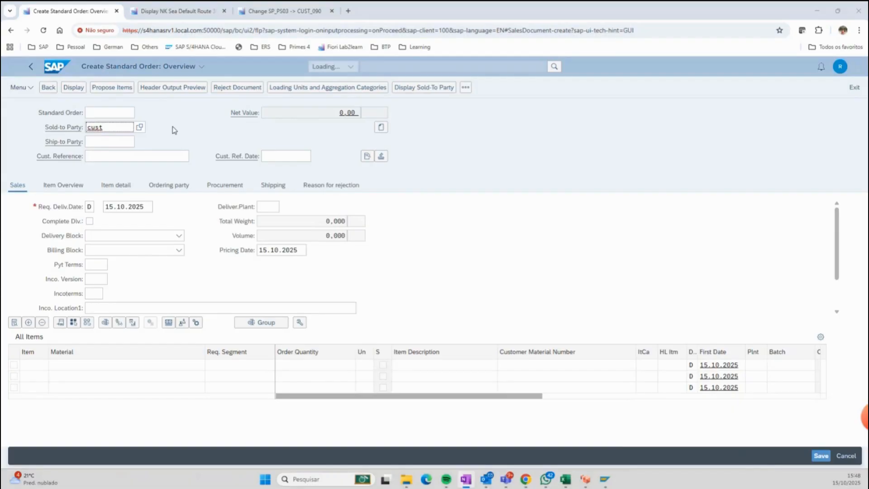
{"action": "key", "text": "alt+Tab"}
{"action": "type", "text": "_089"}
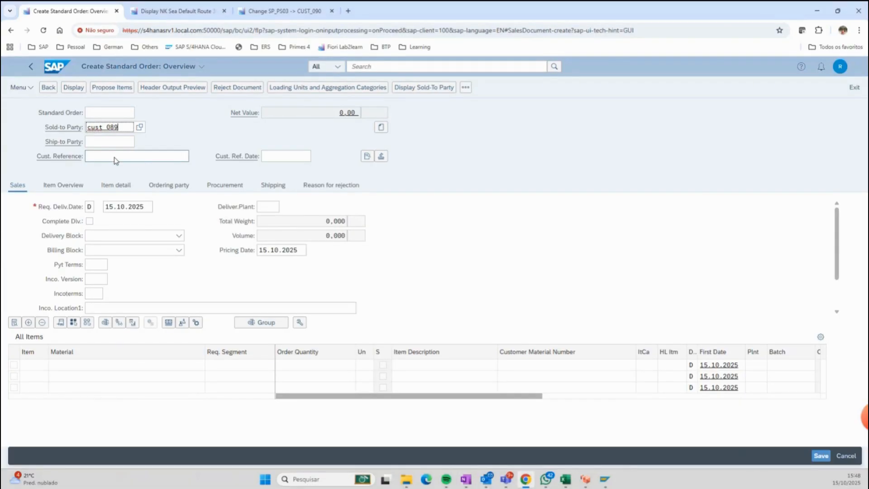
{"action": "left_click", "coordinate": [152, 140]}
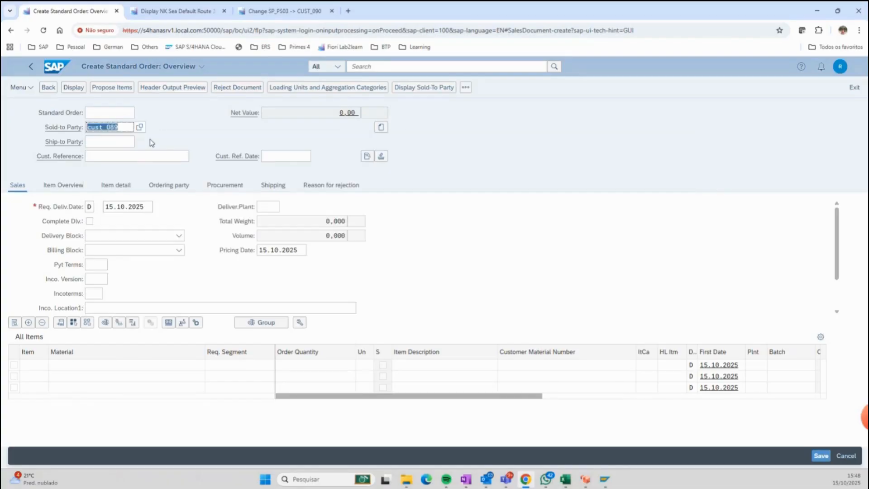
Set the standard order's customer reference to "demo series".
{"action": "left_click", "coordinate": [129, 161]}
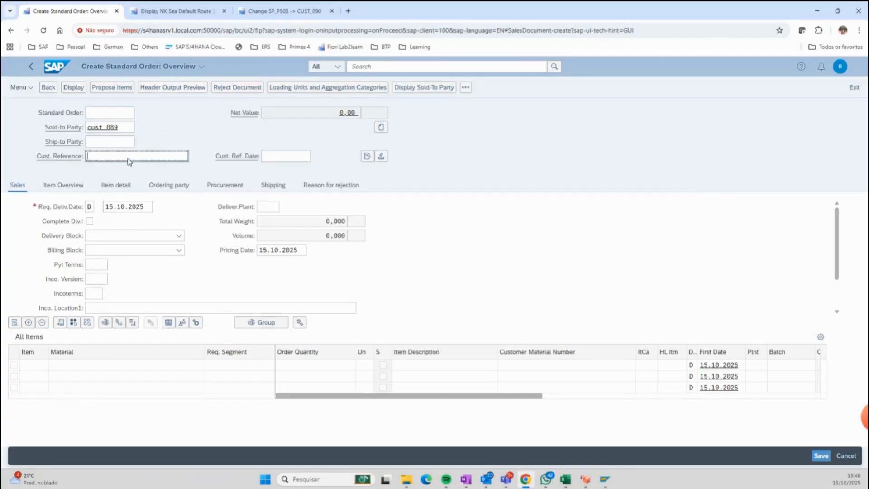
{"action": "type", "text": "demo"}
{"action": "left_click", "coordinate": [127, 168]}
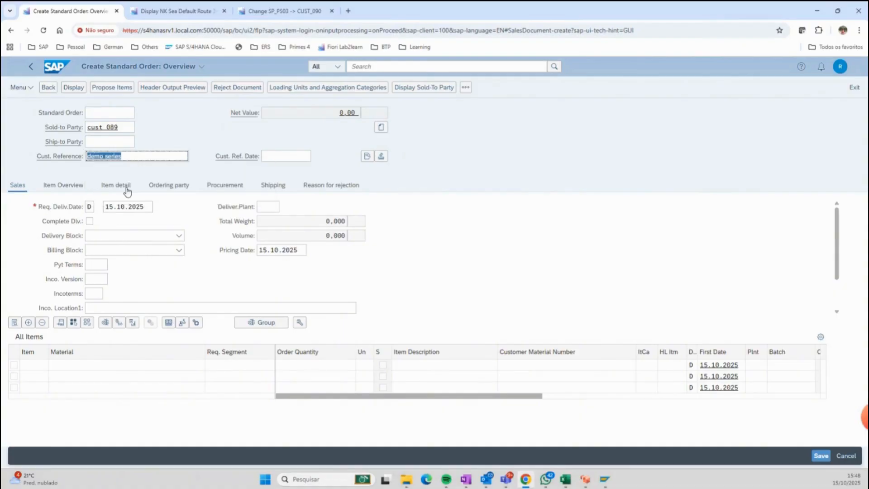
Add material MAT10_SU03 with an order quantity of 1 as the order's first item.
{"action": "left_click", "coordinate": [112, 366]}
{"action": "type", "text": "ma"}
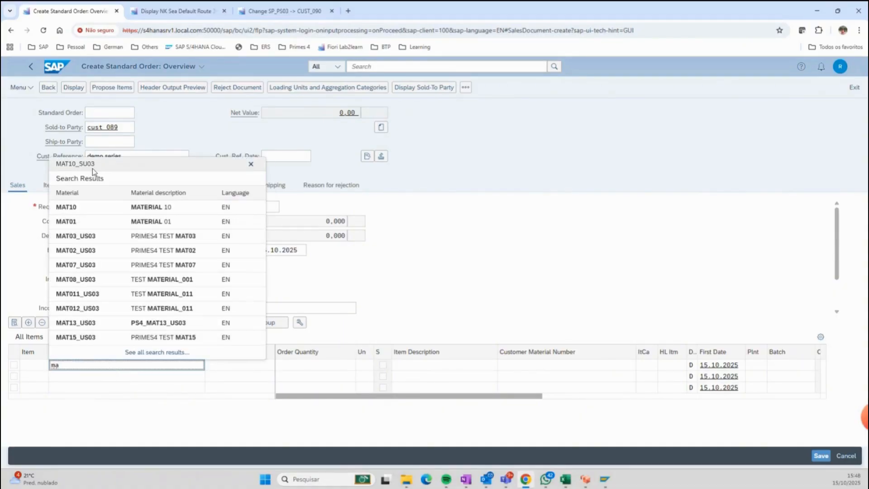
{"action": "left_click", "coordinate": [87, 164]}
{"action": "left_click", "coordinate": [288, 365]}
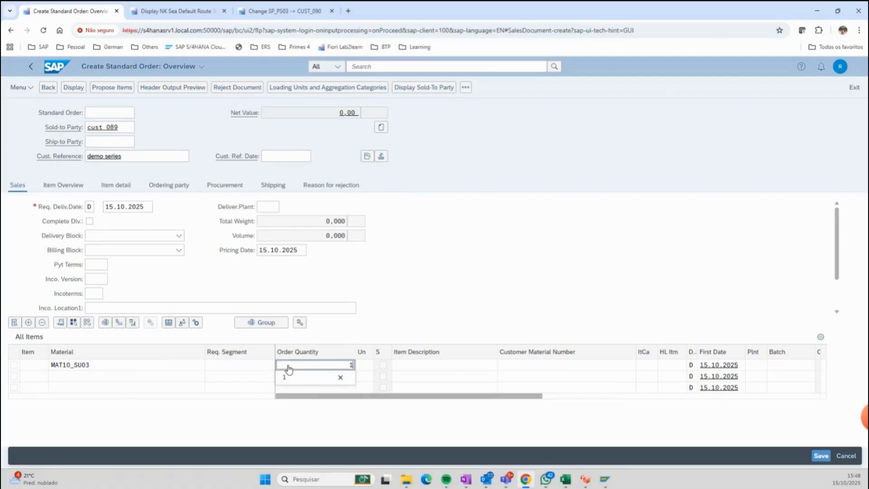
{"action": "key", "text": "Return"}
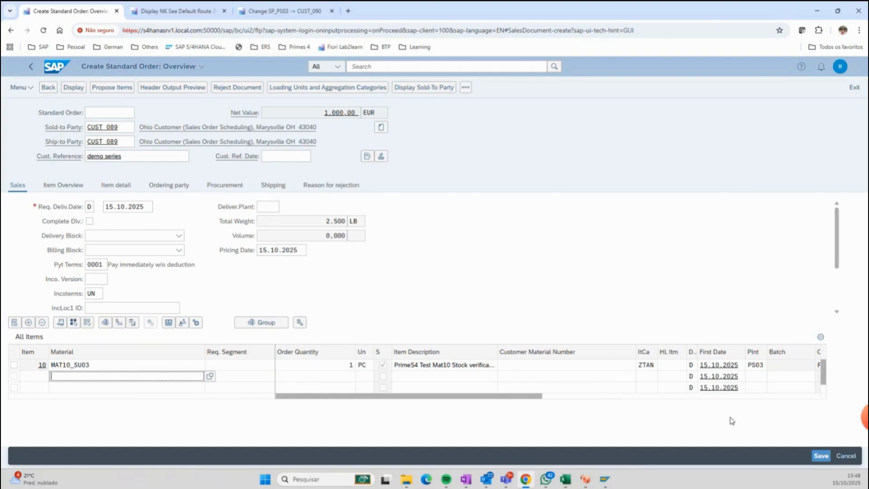
Save the standard order and display its shipping details.
{"action": "left_click", "coordinate": [821, 455]}
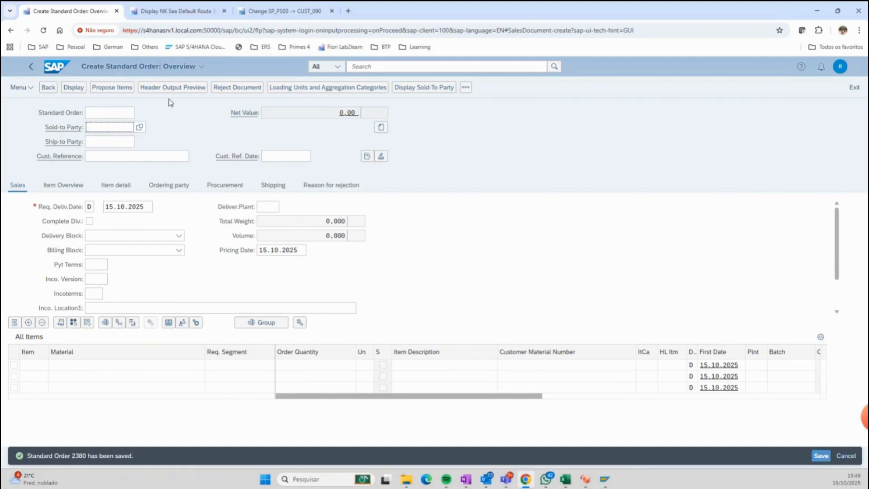
{"action": "left_click", "coordinate": [75, 89]}
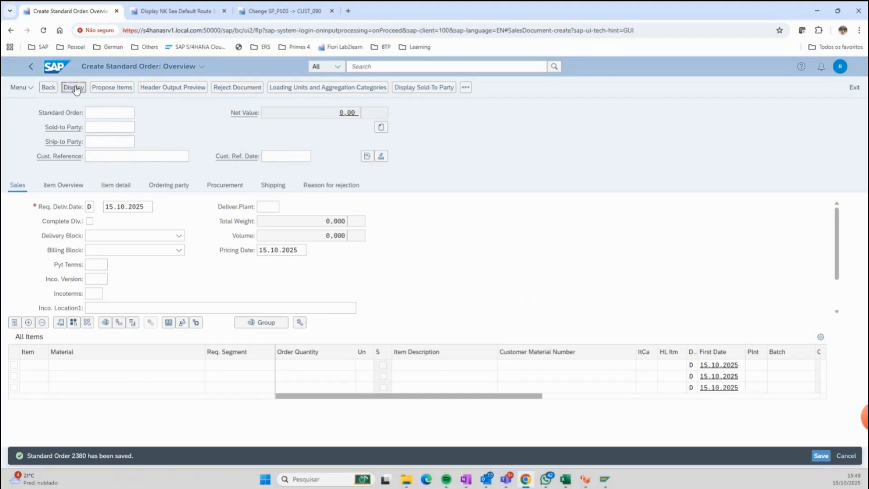
{"action": "left_click", "coordinate": [266, 186]}
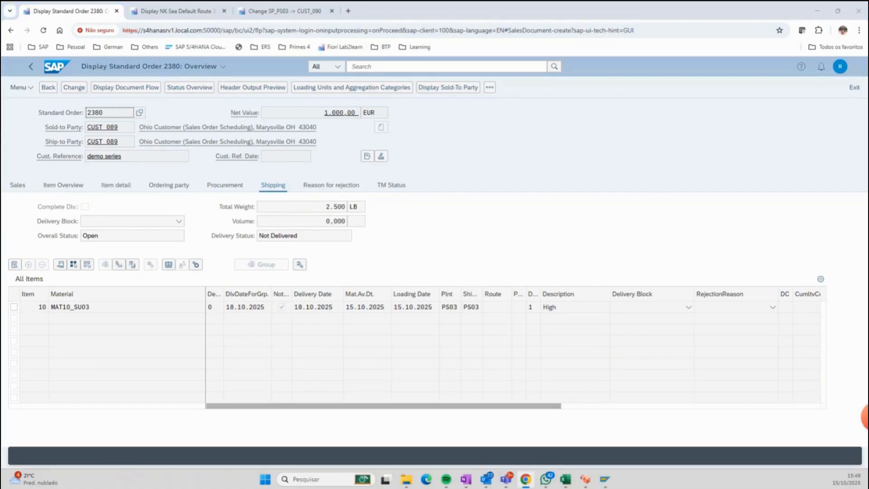
Switch to the TRS engine test report in SAP GUI and copy the new order's number into the first request item's Document ID.
{"action": "left_click_drag", "start_coordinate": [0, 37], "coordinate": [430, 96]}
{"action": "left_click", "coordinate": [528, 96]}
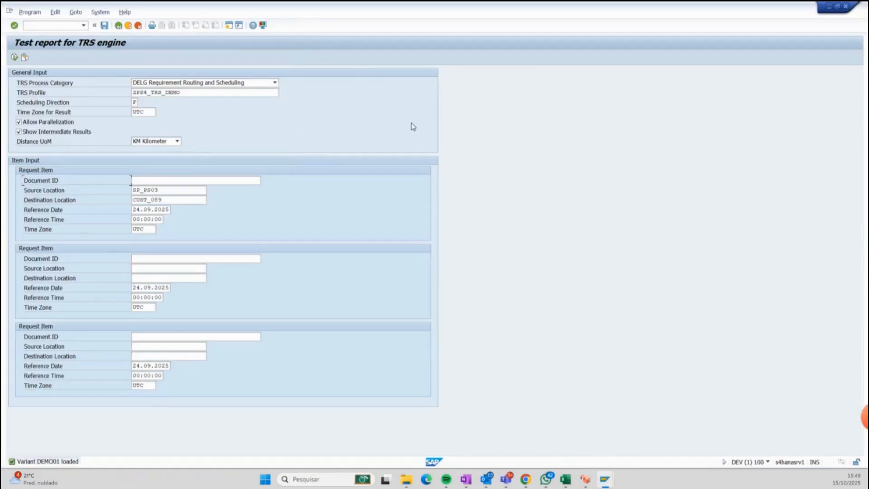
{"action": "left_click", "coordinate": [158, 181]}
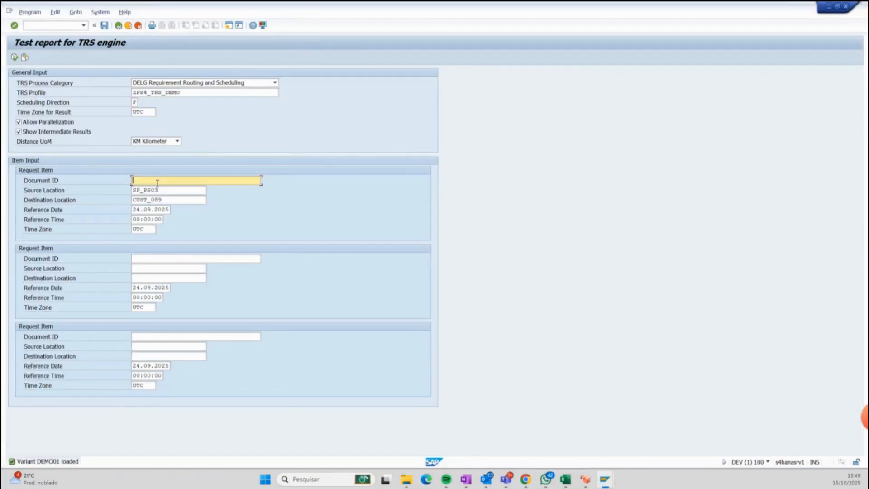
{"action": "key", "text": "alt+Tab"}
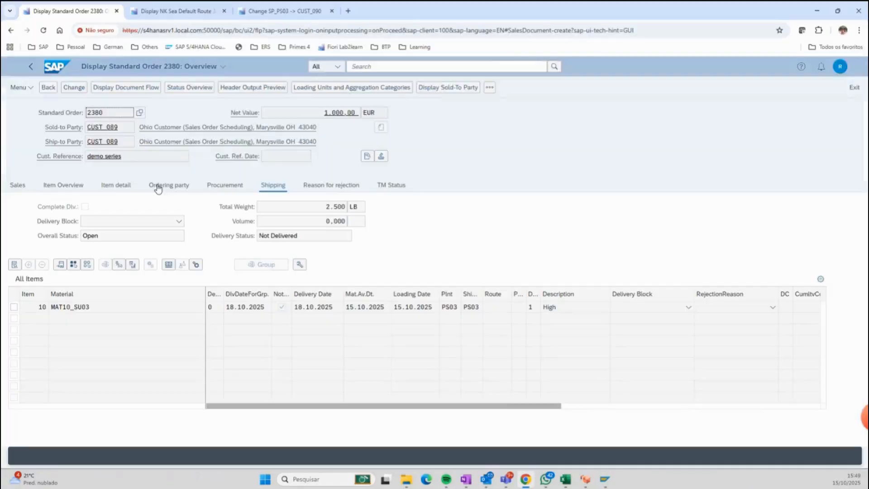
{"action": "left_click_drag", "start_coordinate": [112, 115], "coordinate": [66, 113]}
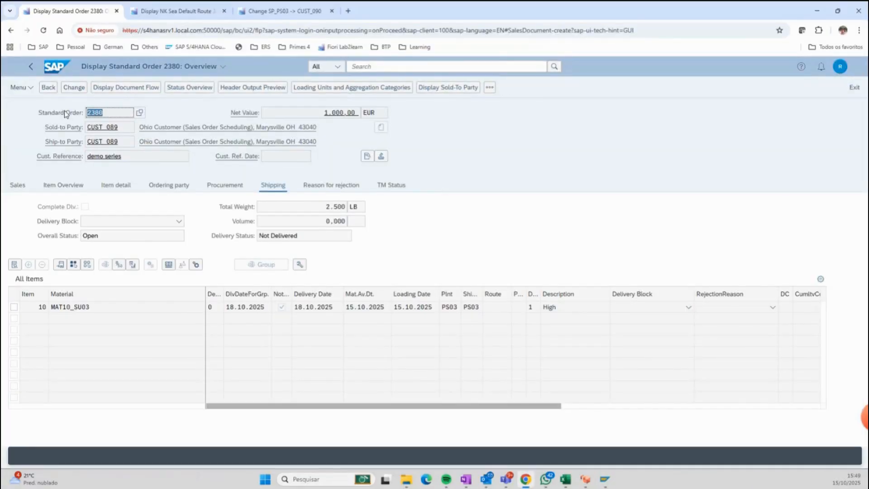
{"action": "key", "text": "ctrl+c"}
{"action": "key", "text": "alt+Tab"}
{"action": "key", "text": "ctrl+v"}
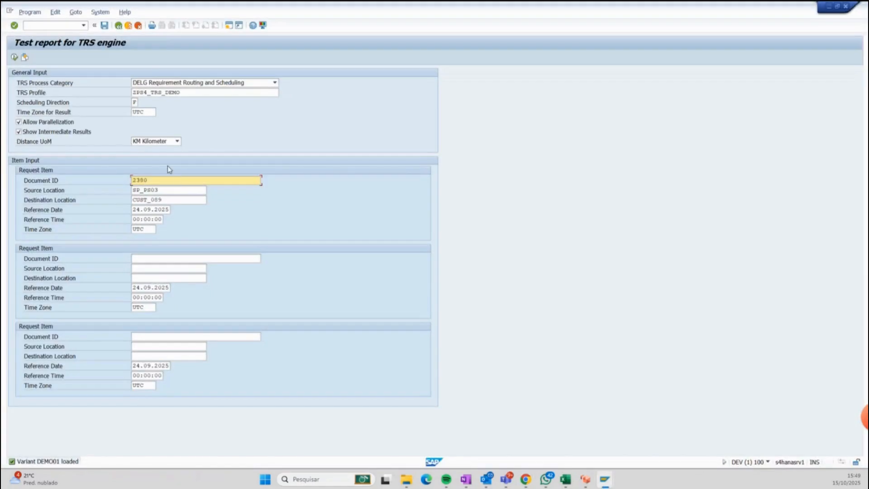
Run the TRS engine test and examine the stage's departure and arrival dates, travel duration, distance and route details.
{"action": "left_click", "coordinate": [15, 58]}
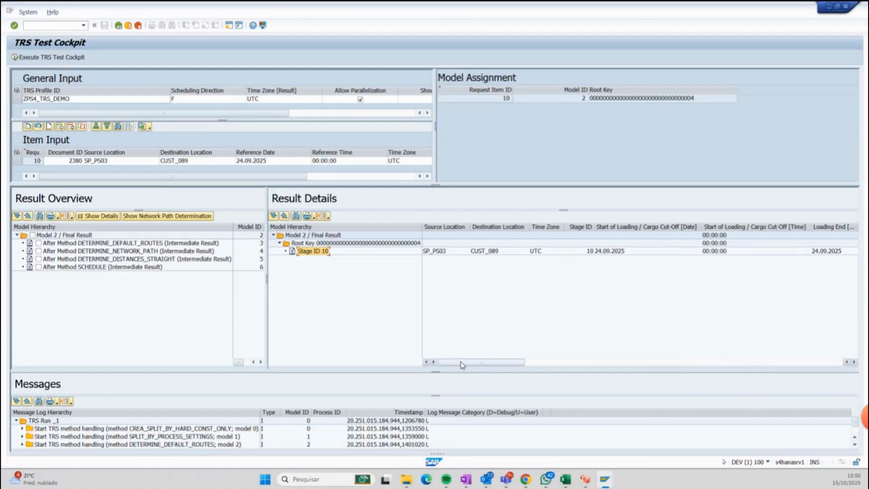
{"action": "left_click_drag", "start_coordinate": [463, 362], "coordinate": [668, 380]}
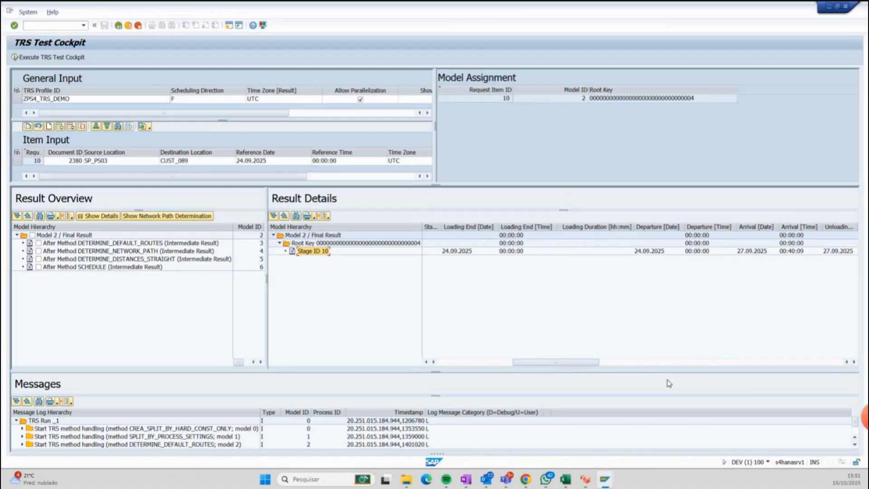
{"action": "left_click_drag", "start_coordinate": [595, 364], "coordinate": [710, 377]}
{"action": "left_click", "coordinate": [626, 363]}
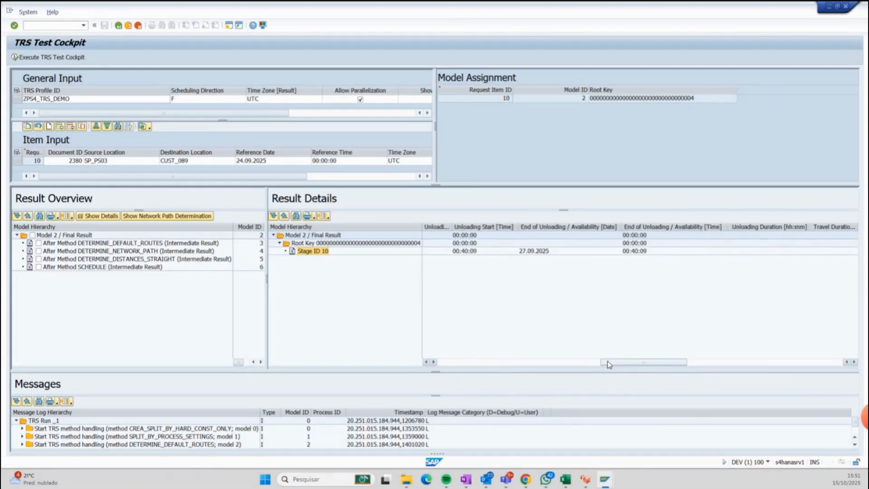
{"action": "left_click_drag", "start_coordinate": [607, 360], "coordinate": [669, 361]}
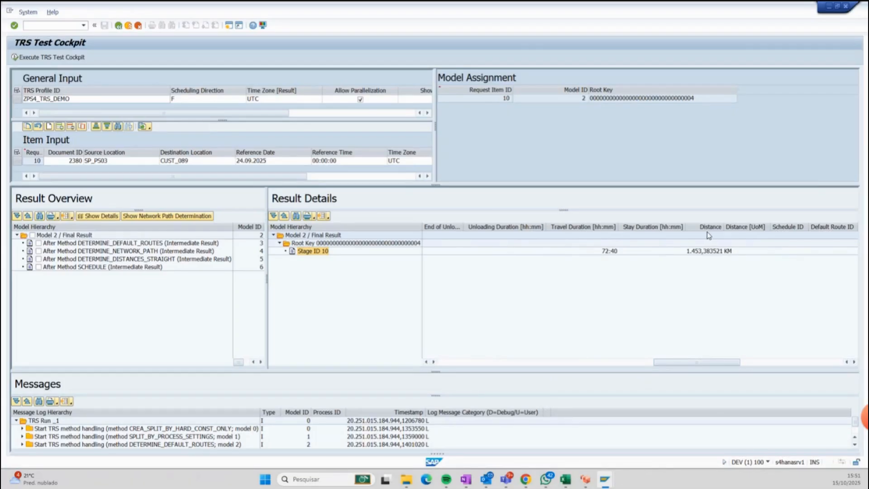
{"action": "left_click_drag", "start_coordinate": [721, 360], "coordinate": [820, 365]}
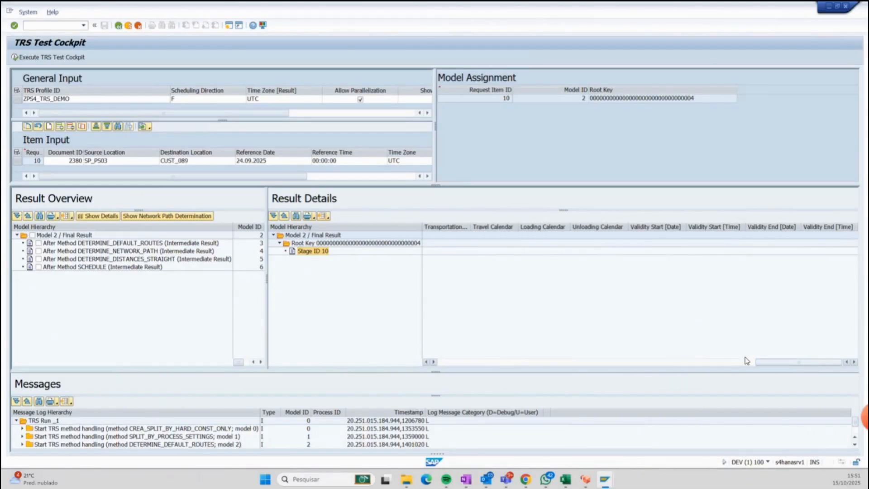